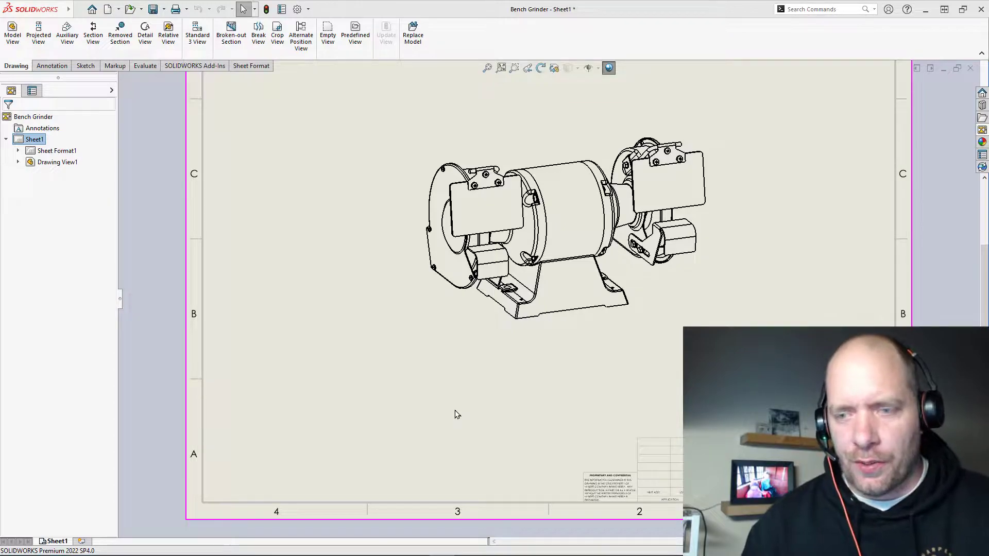
Zoom out to show the whole Bench Grinder sheet and select Sheet1's sheet format
key(z)
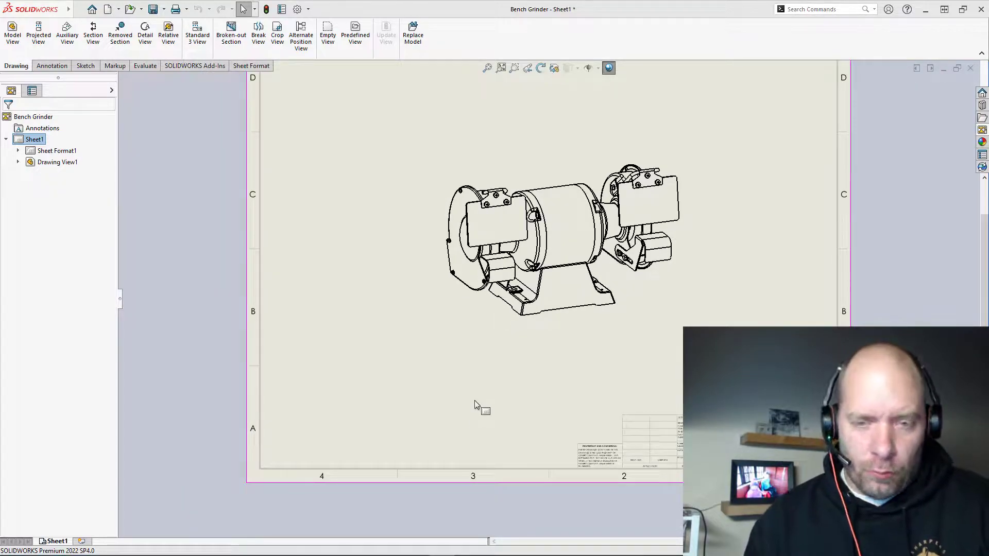
scroll(464, 402, up, 3)
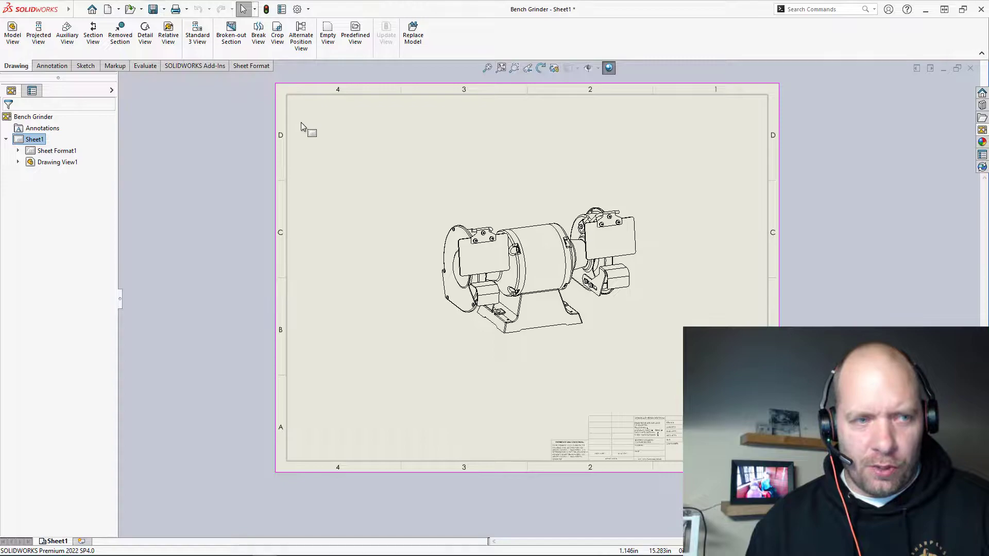
drag(53, 155, 383, 468)
right_click(373, 397)
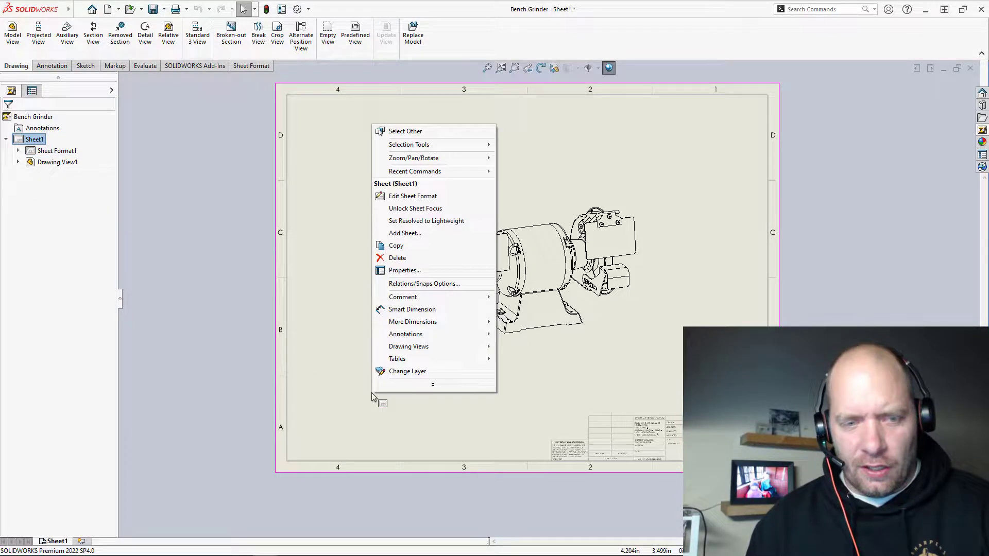
click(412, 196)
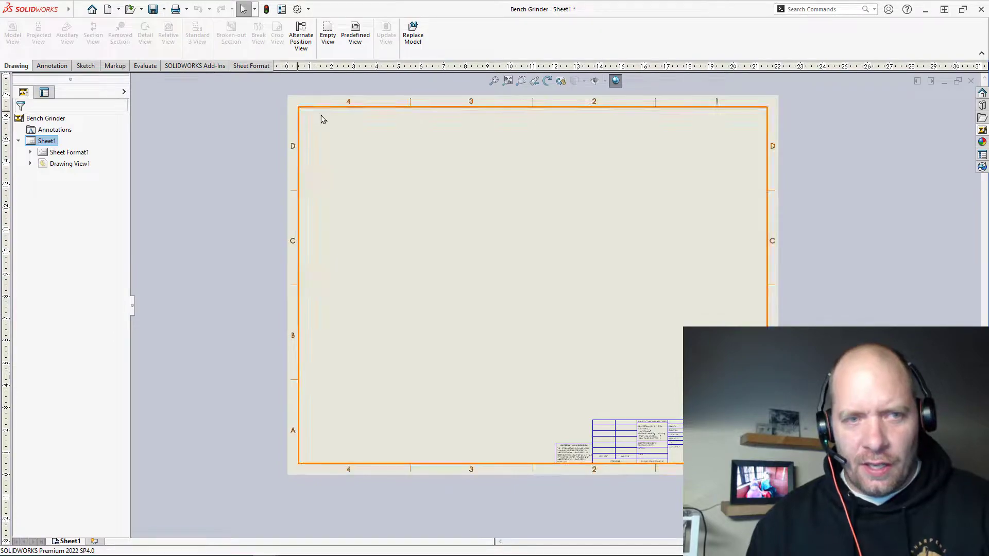
scroll(804, 541, down, 2)
scroll(679, 437, down, 1)
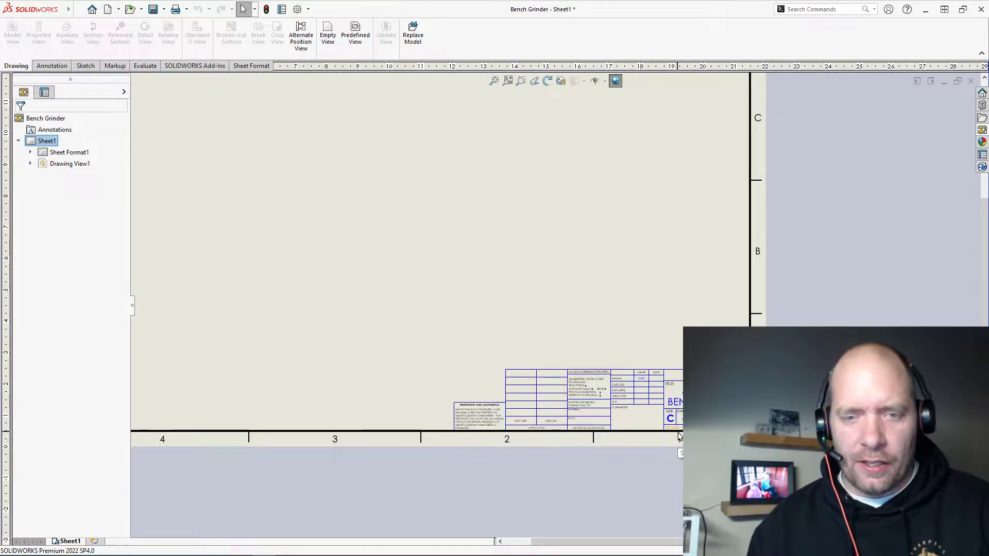
scroll(656, 453, down, 2)
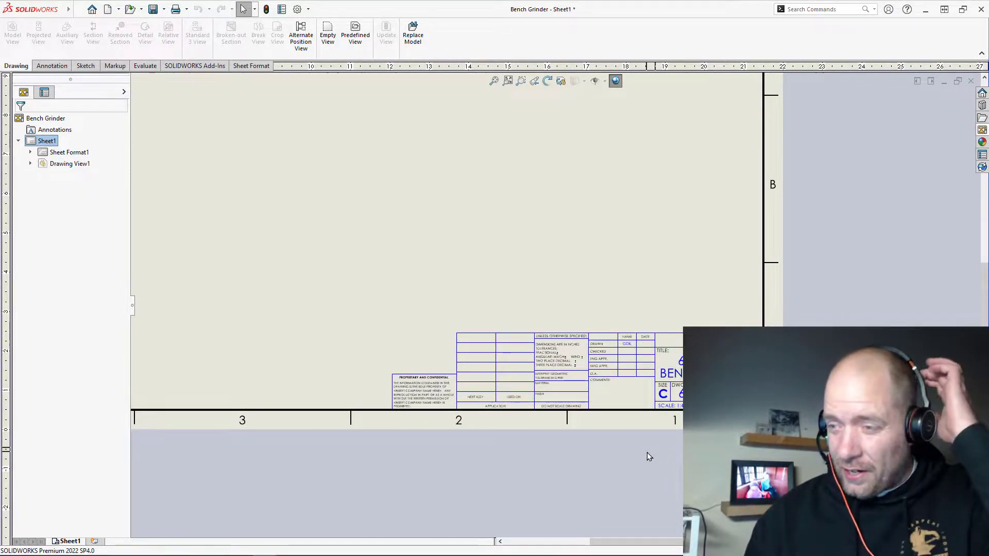
scroll(784, 447, down, 2)
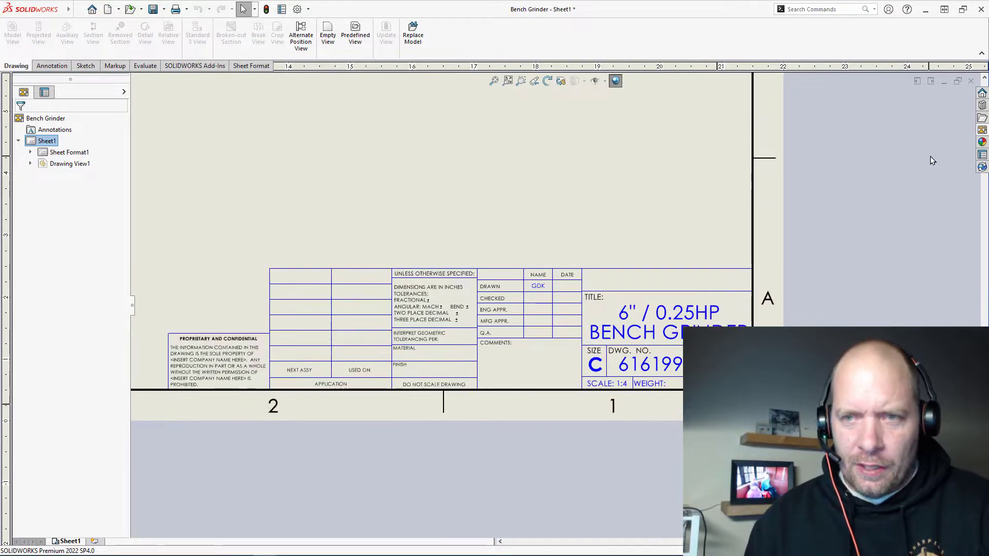
scroll(450, 178, up, 3)
right_click(450, 178)
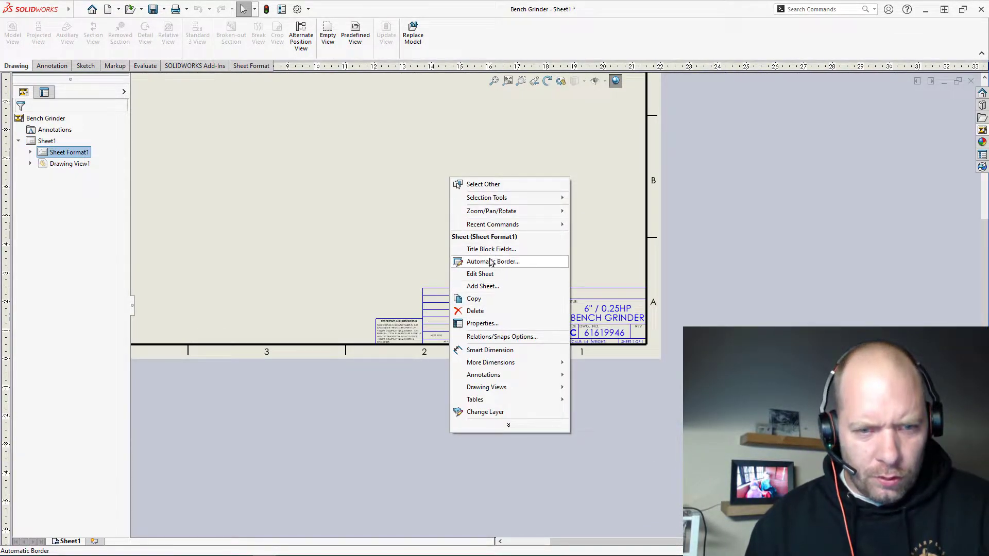
click(405, 252)
scroll(347, 161, up, 2)
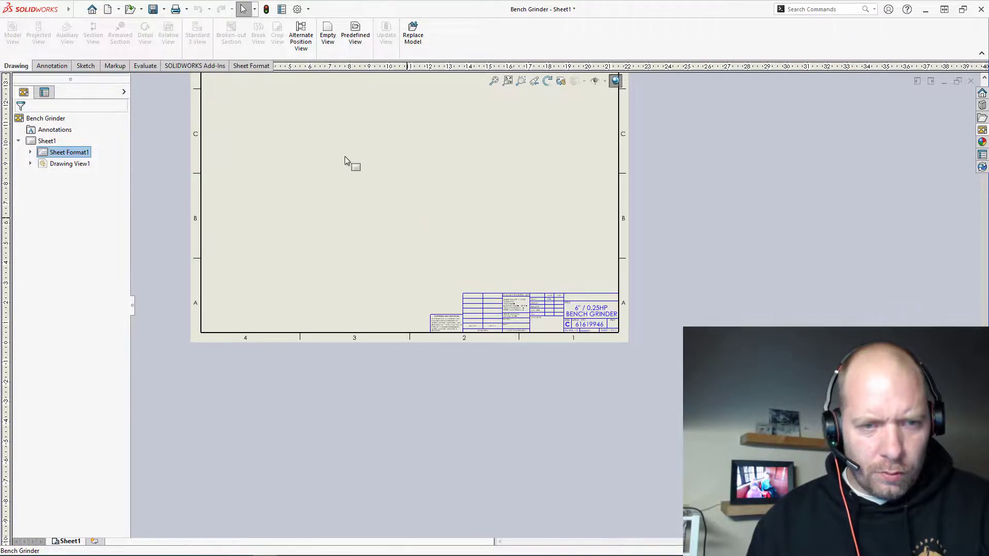
right_click(344, 156)
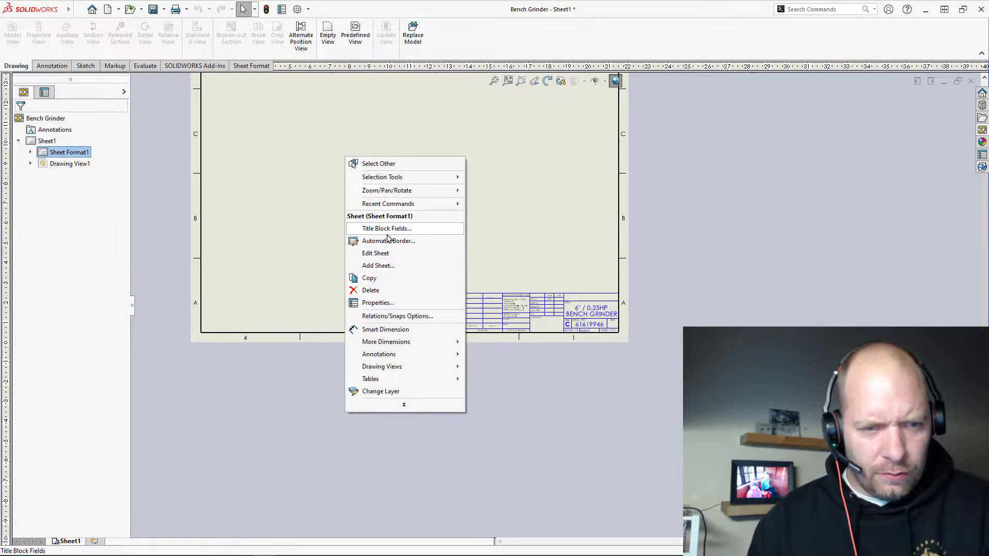
click(376, 253)
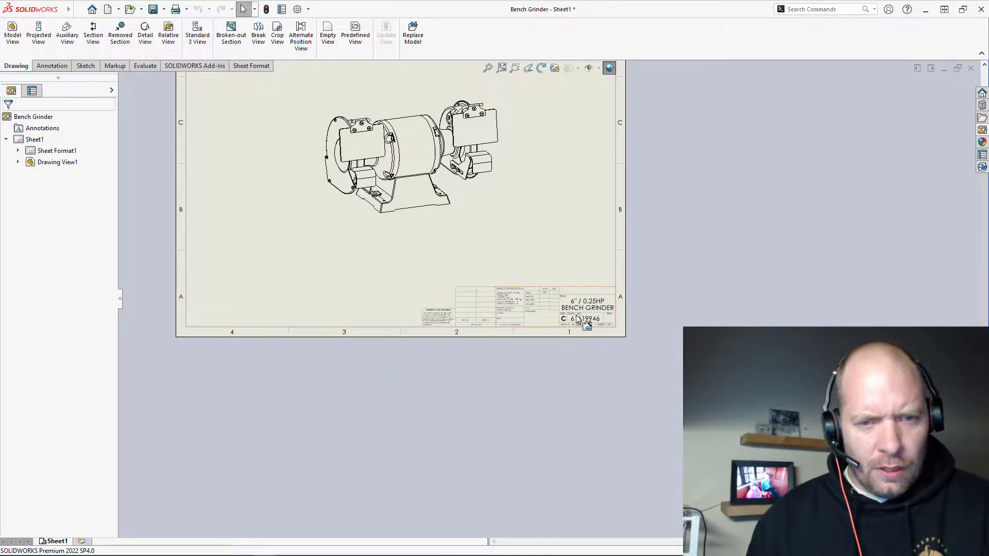
scroll(577, 319, down, 4)
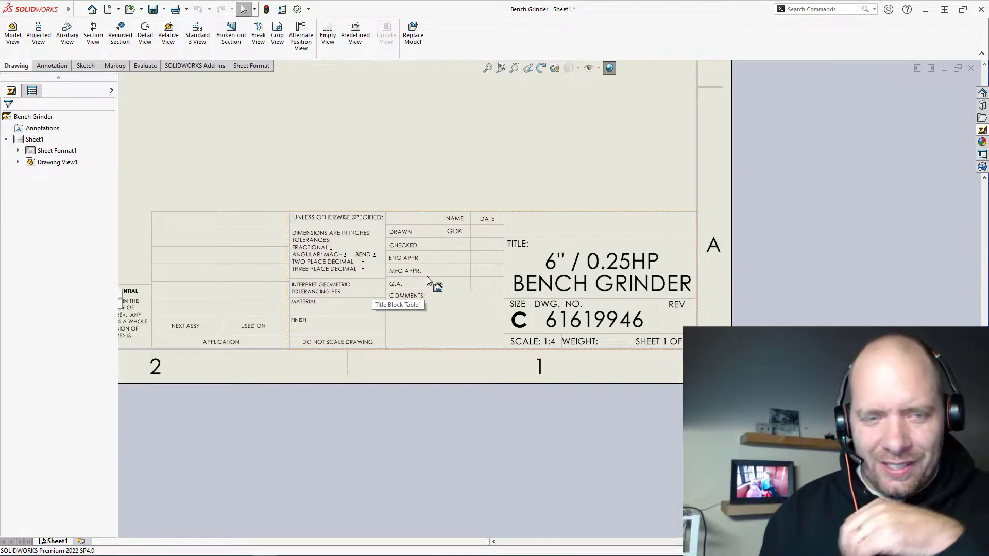
scroll(526, 221, up, 1)
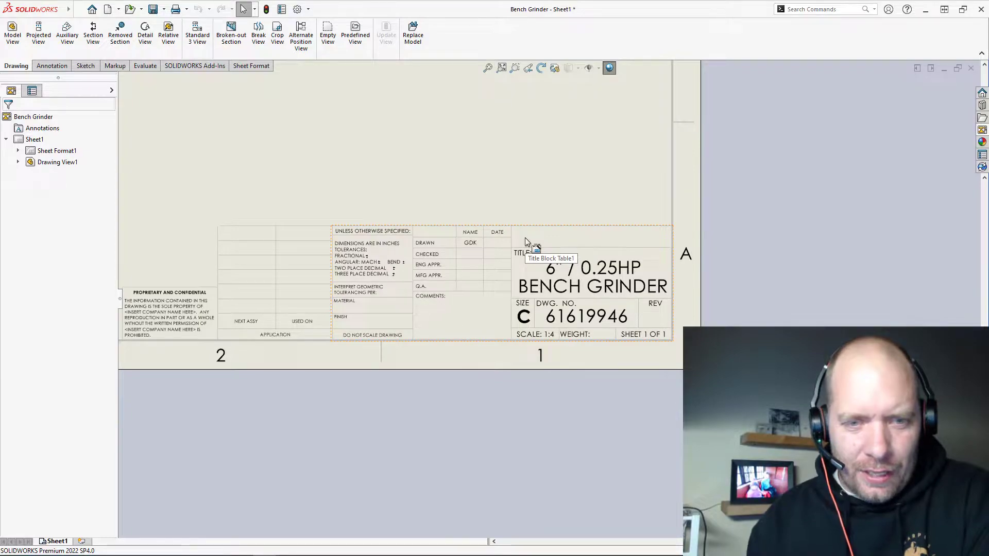
double_click(524, 237)
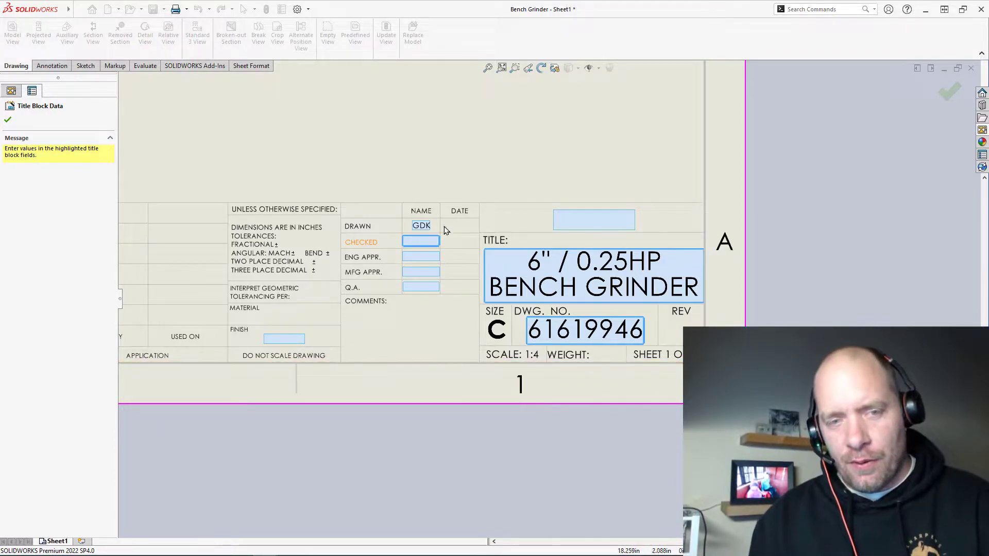
click(432, 241)
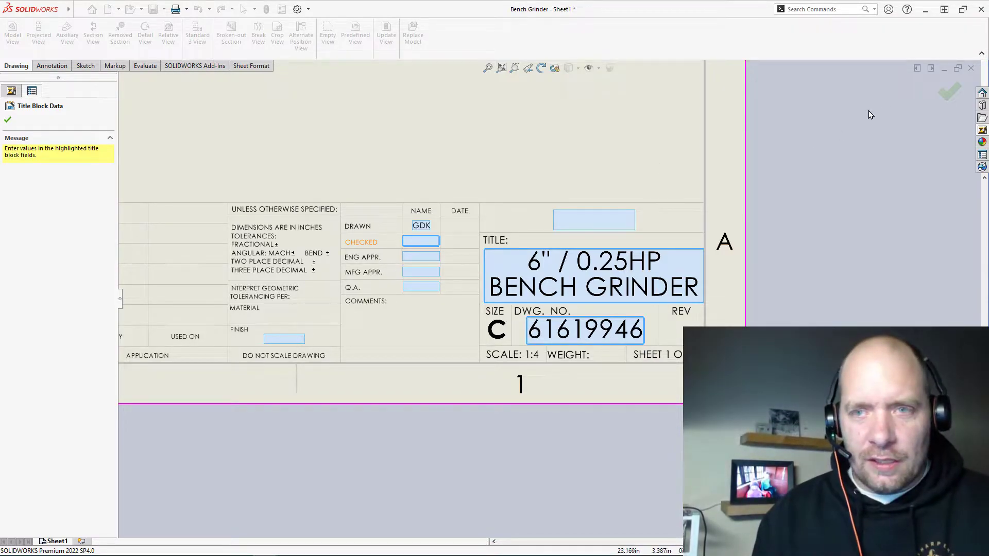
click(950, 92)
right_click(449, 184)
Create a new drawing from the b - landscape.slddrt sheet format
click(389, 208)
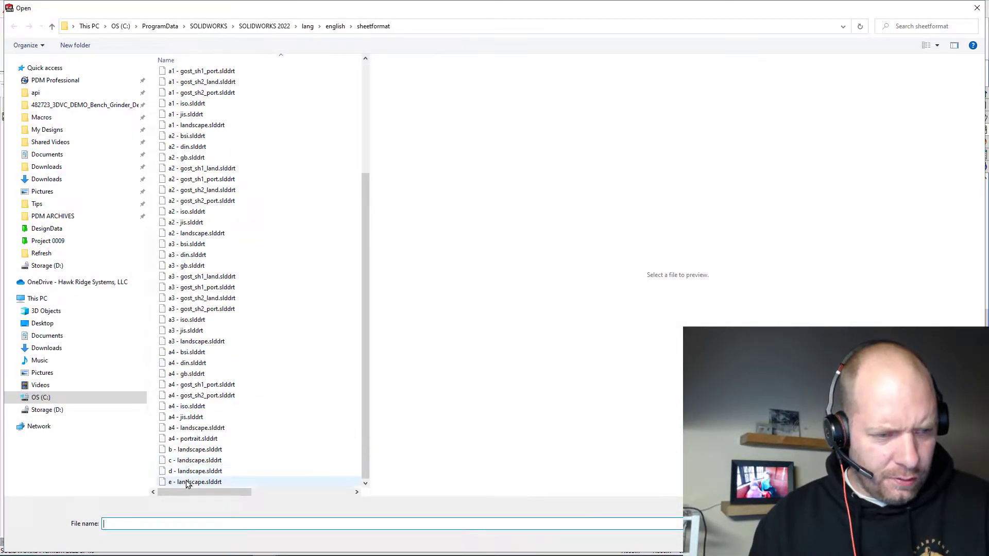
click(189, 451)
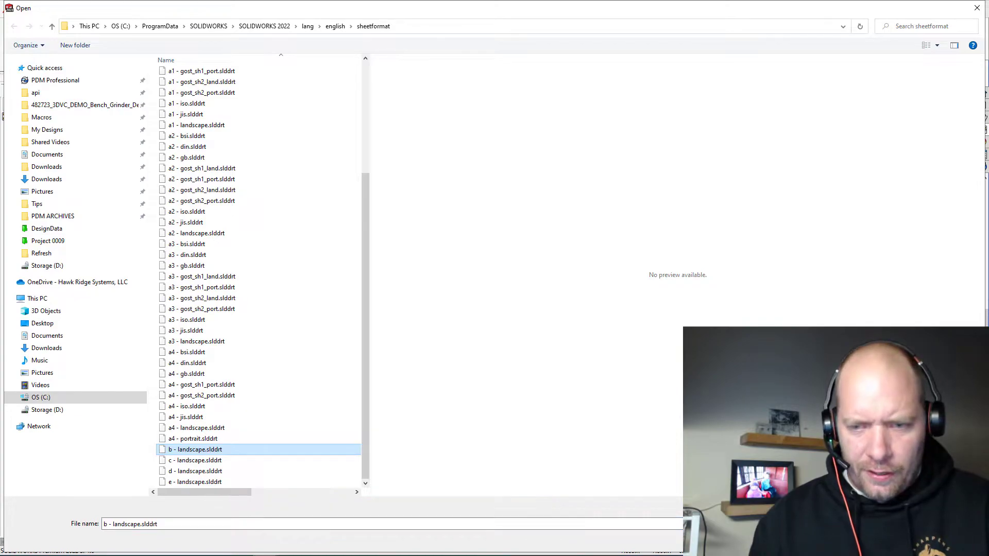
key(Return)
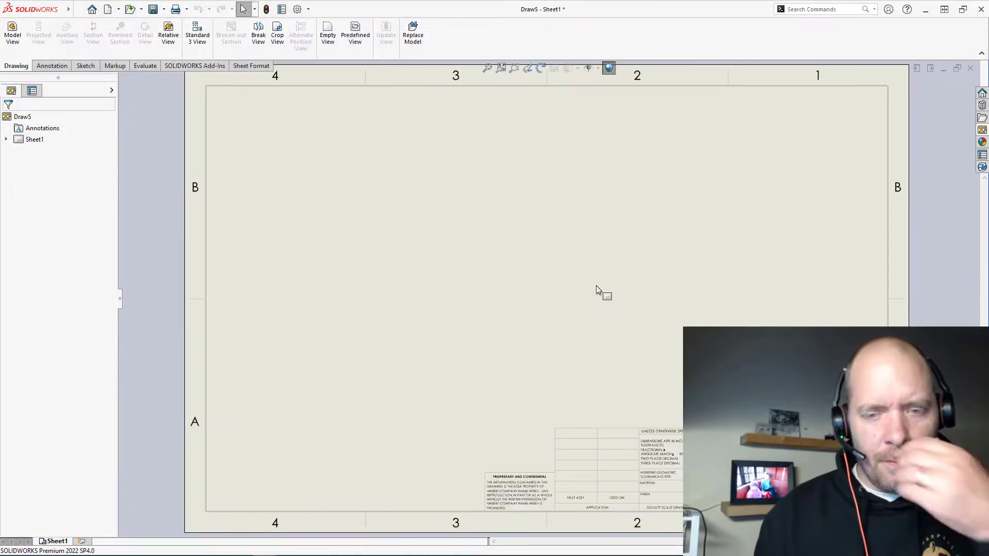
Zoom into the title block and expand Sheet1 and Sheet Format1 in the design tree
scroll(586, 290, up, 2)
scroll(570, 382, down, 3)
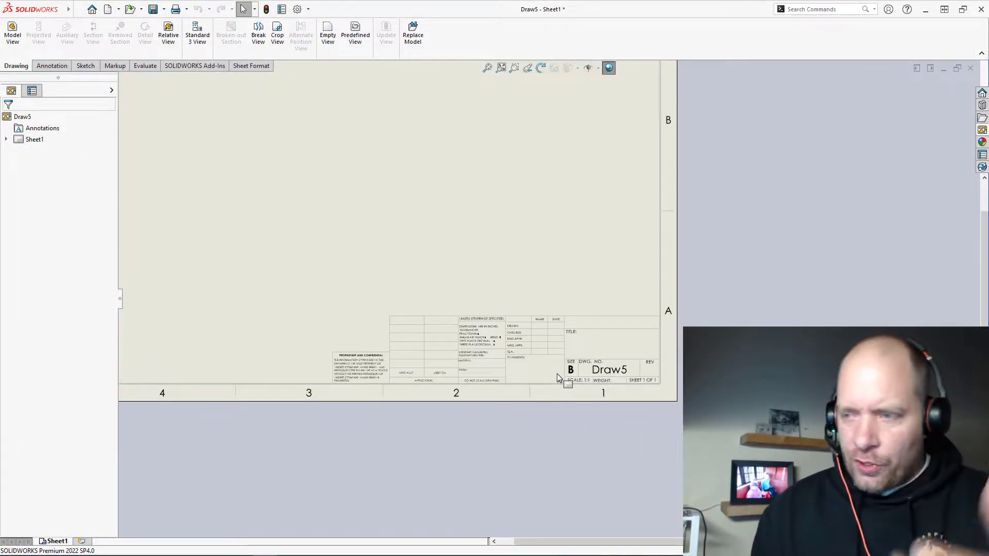
scroll(543, 331, down, 1)
scroll(621, 344, down, 1)
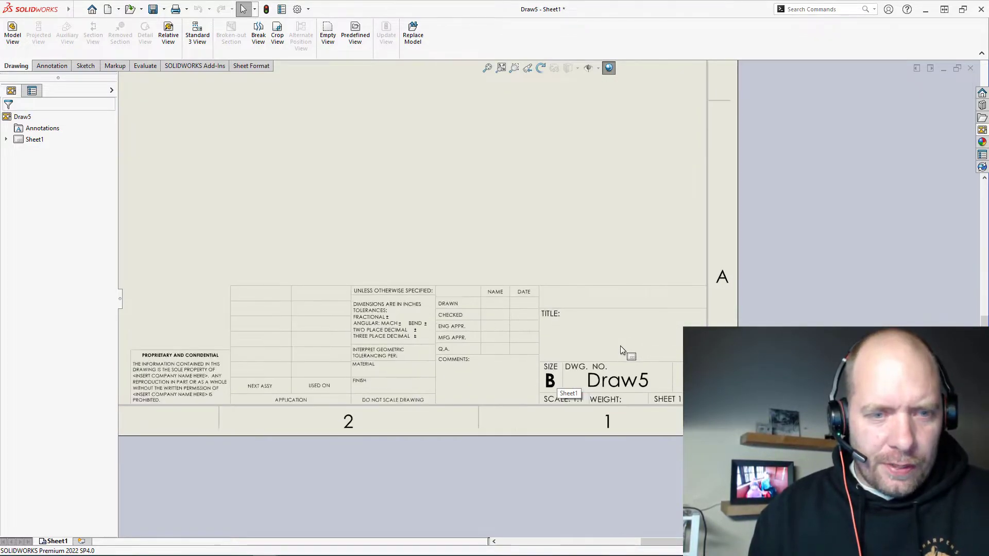
click(6, 141)
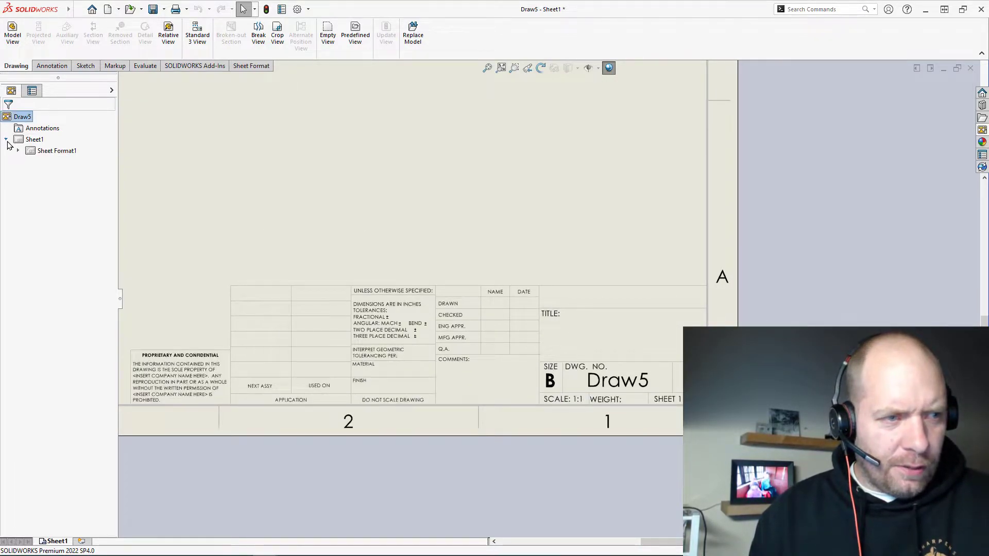
click(19, 151)
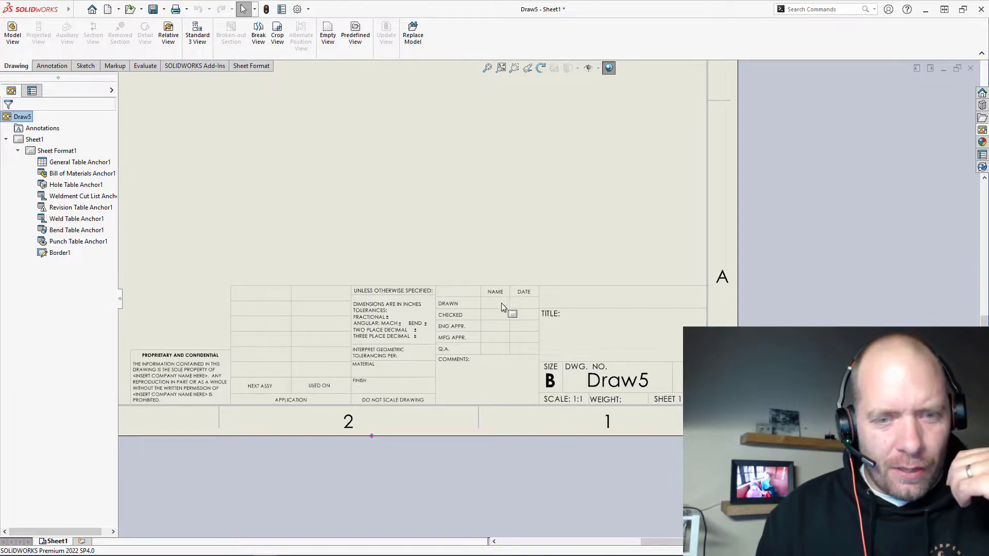
right_click(451, 219)
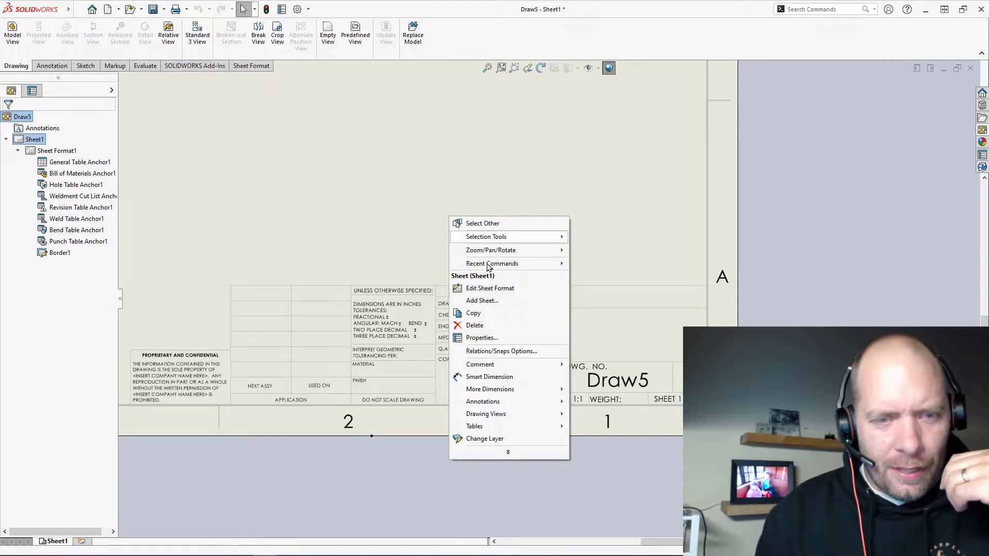
Edit the Draw5 sheet format and start a Title Block Table with its boundary fitted to the title block
click(493, 291)
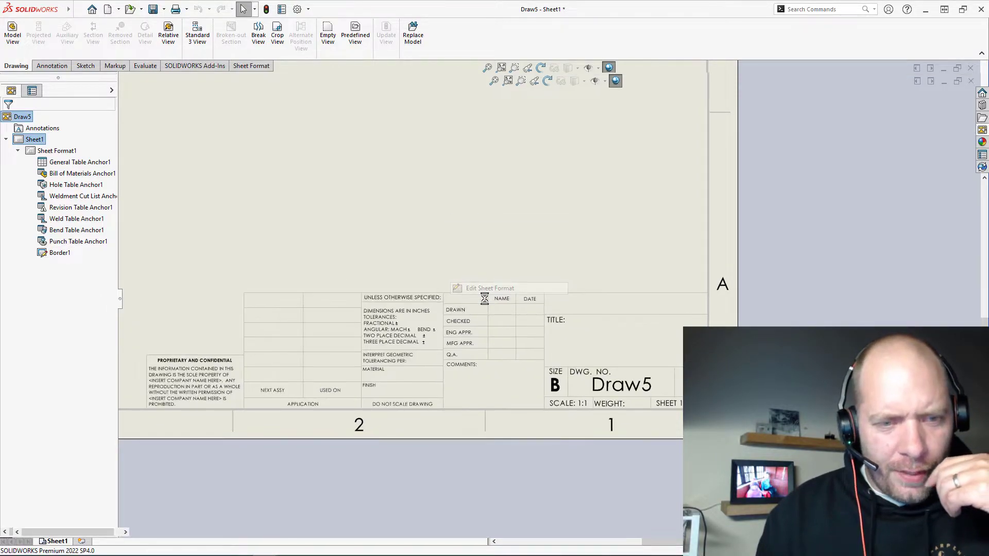
right_click(407, 175)
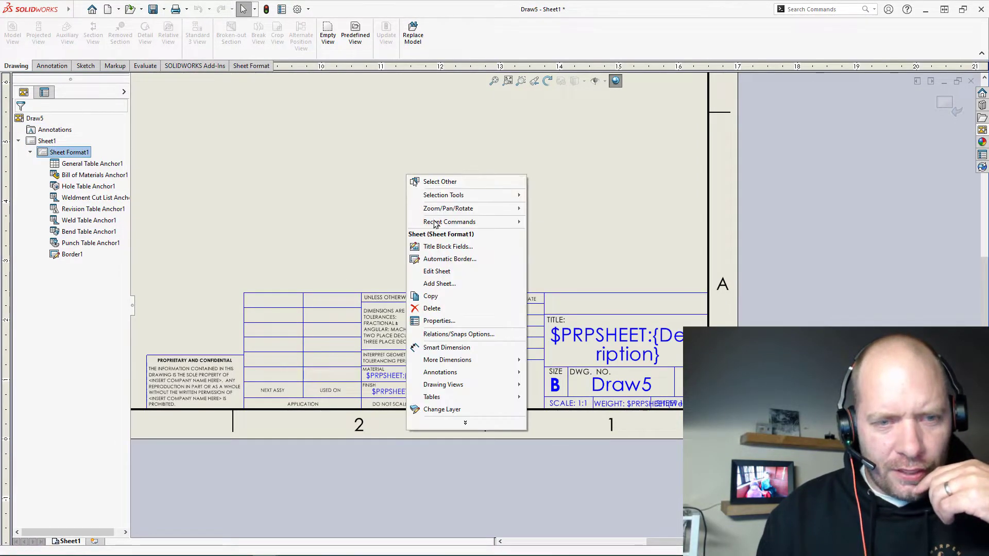
click(458, 248)
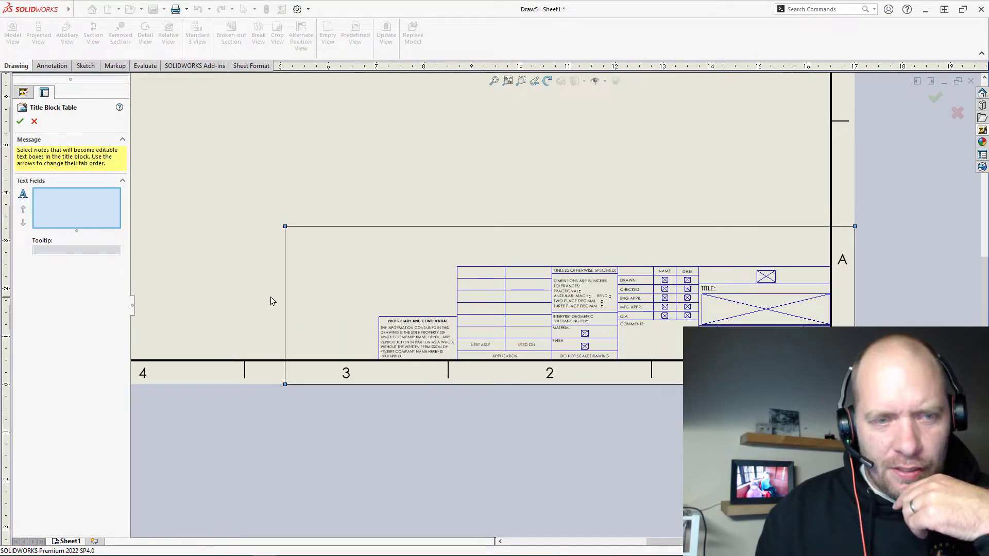
drag(285, 227, 550, 269)
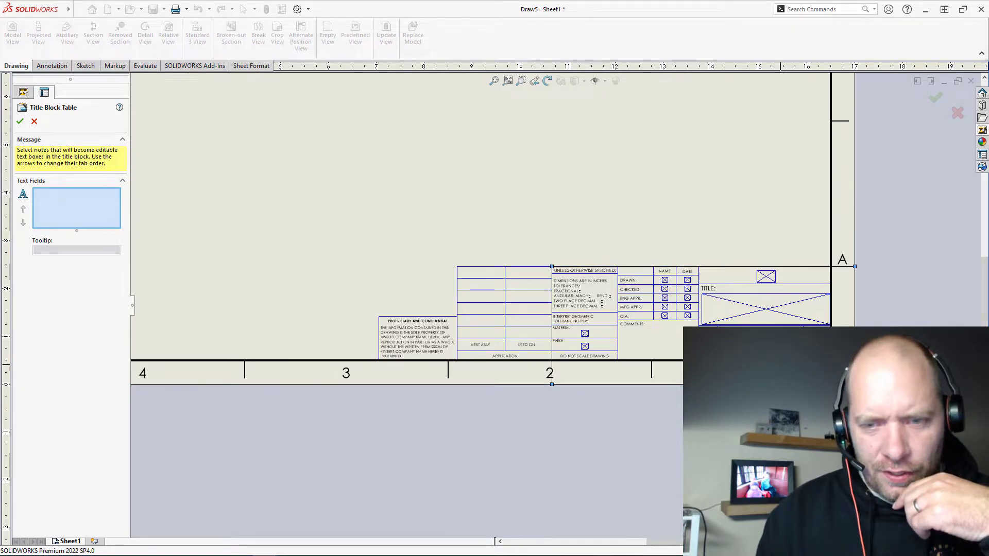
scroll(550, 268, up, 1)
drag(805, 371, 785, 352)
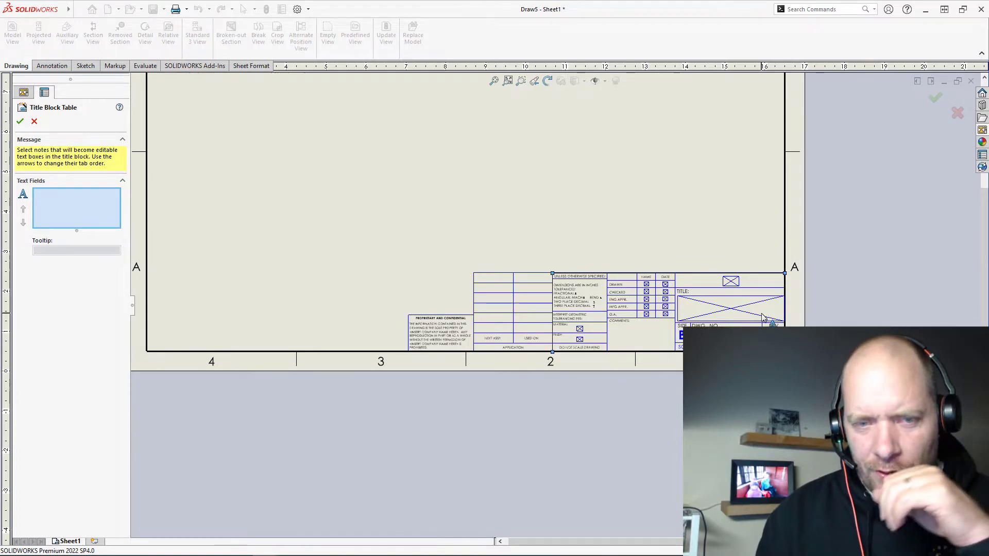
scroll(764, 317, down, 1)
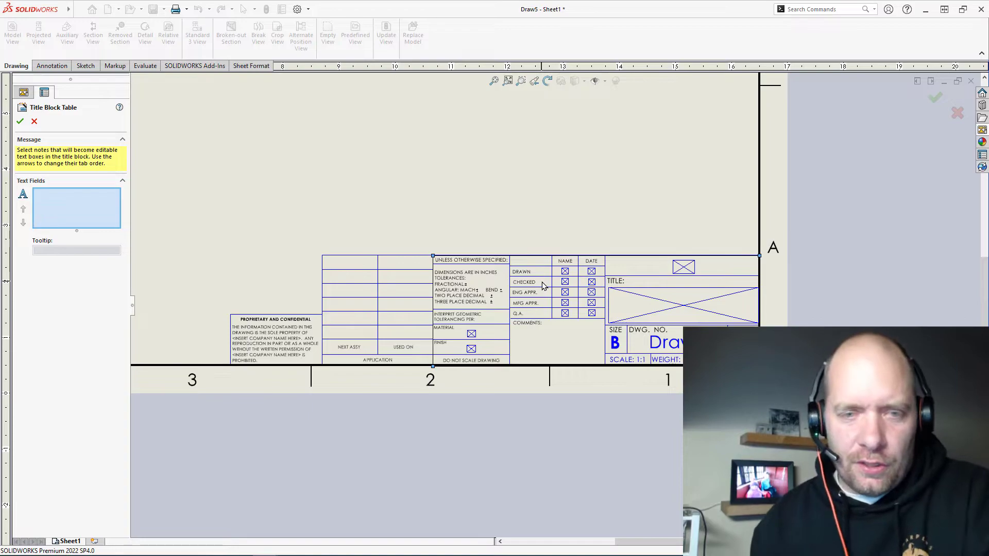
scroll(608, 306, down, 2)
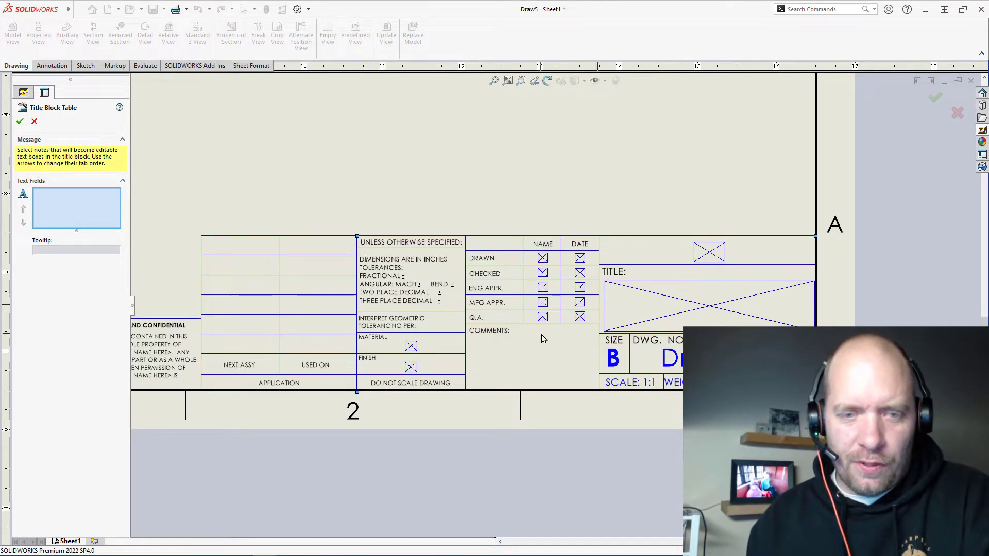
scroll(757, 344, down, 2)
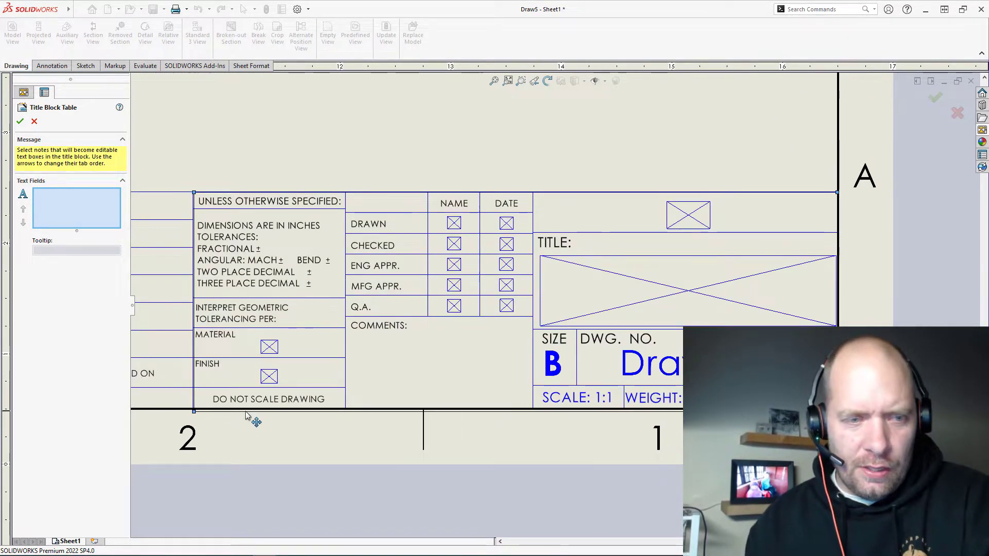
Add Finish, company name, Title, Drawn/Checked names and dates as fields and confirm
click(269, 377)
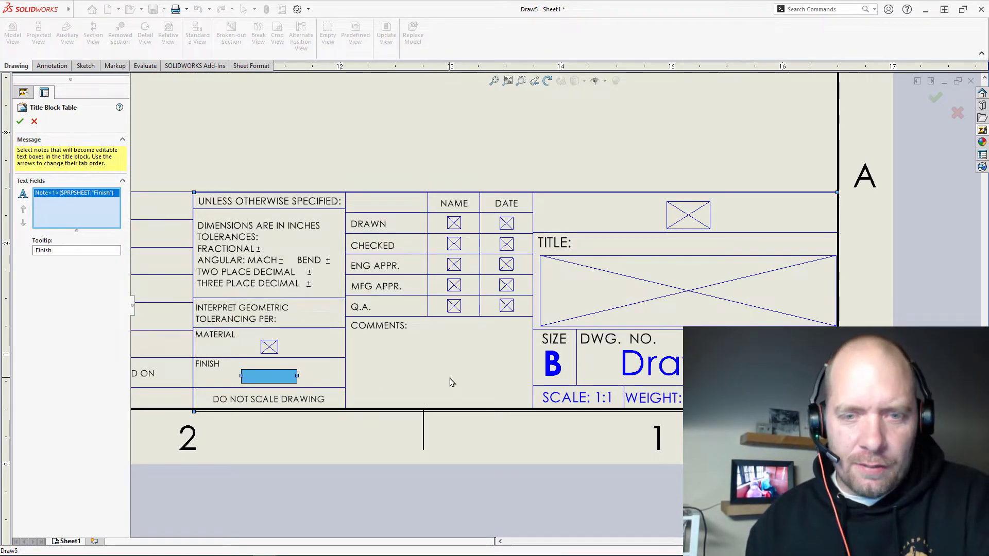
scroll(450, 381, up, 1)
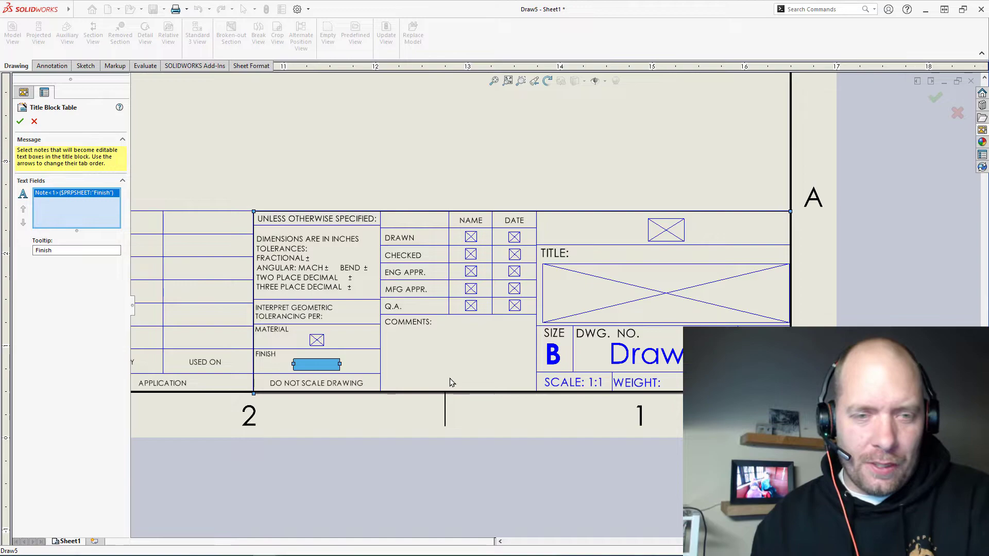
scroll(916, 276, down, 1)
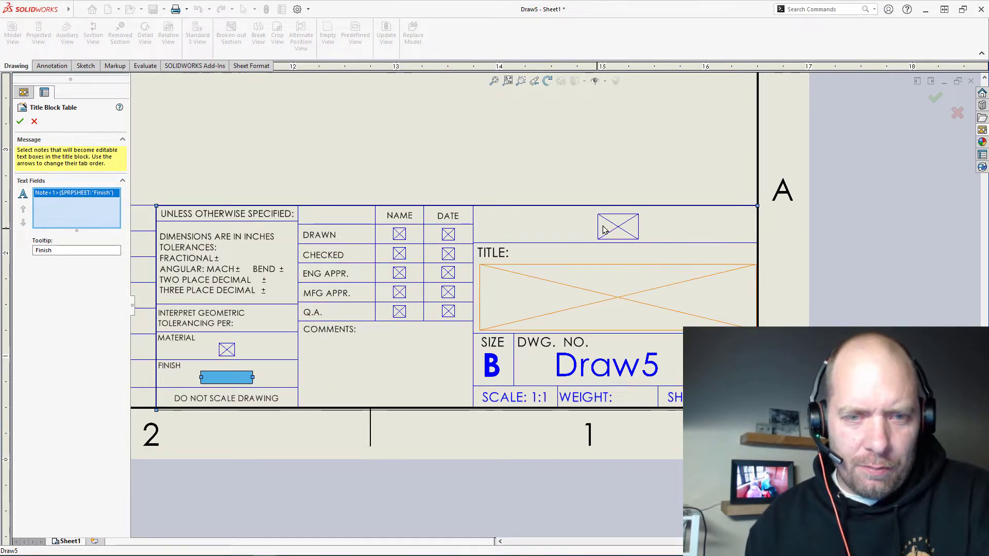
click(625, 227)
click(606, 308)
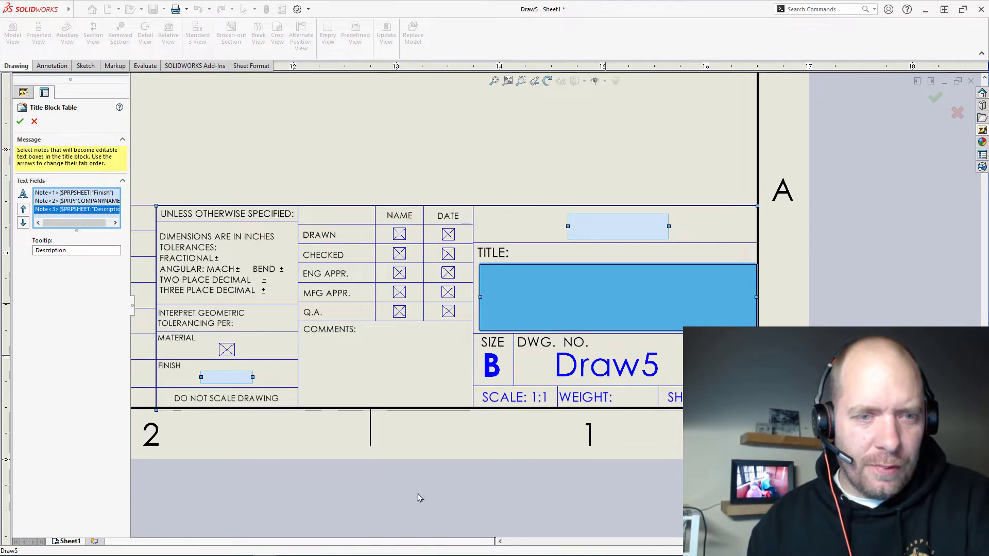
click(400, 236)
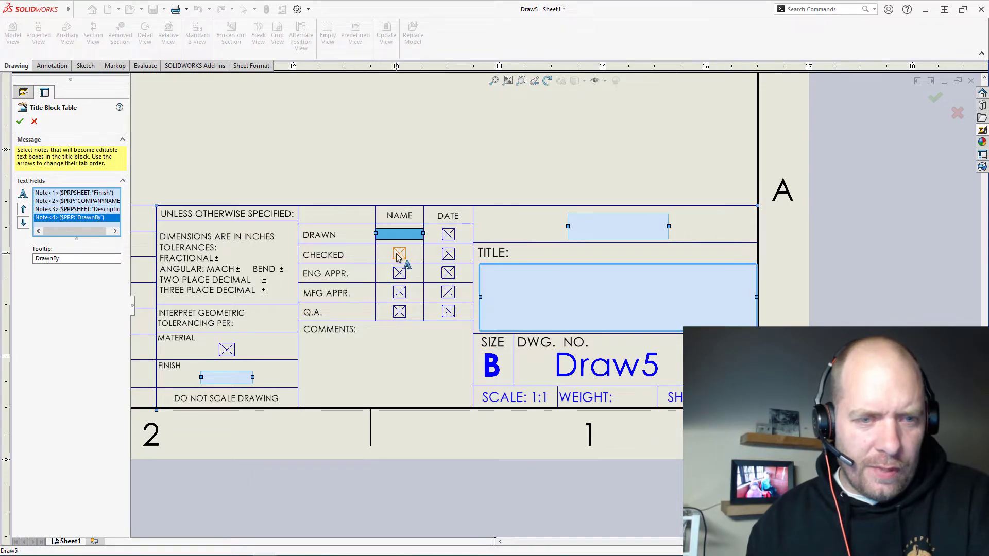
click(400, 254)
click(448, 235)
click(448, 254)
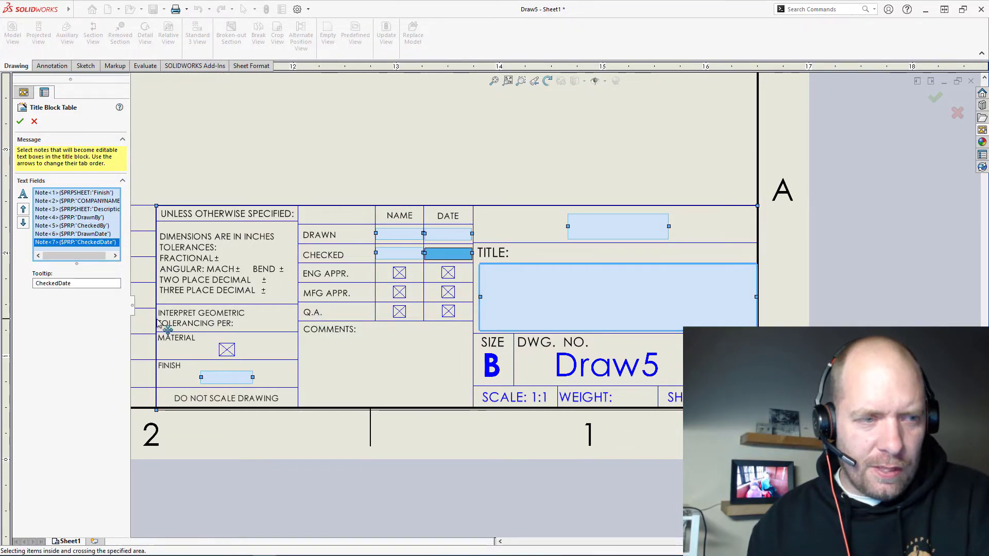
click(21, 121)
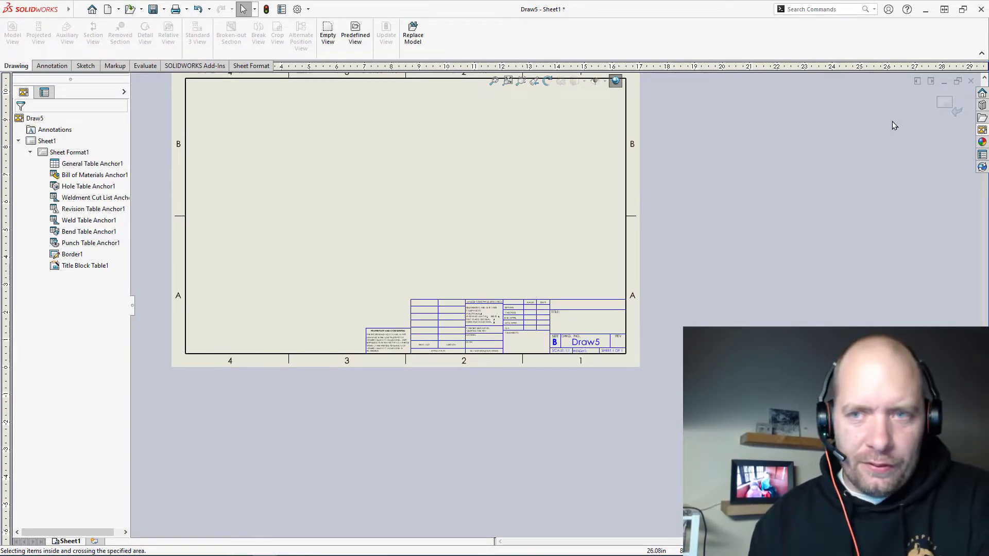
Exit sheet format editing, fit the sheet, then open and close the Title Block Data fields
click(948, 103)
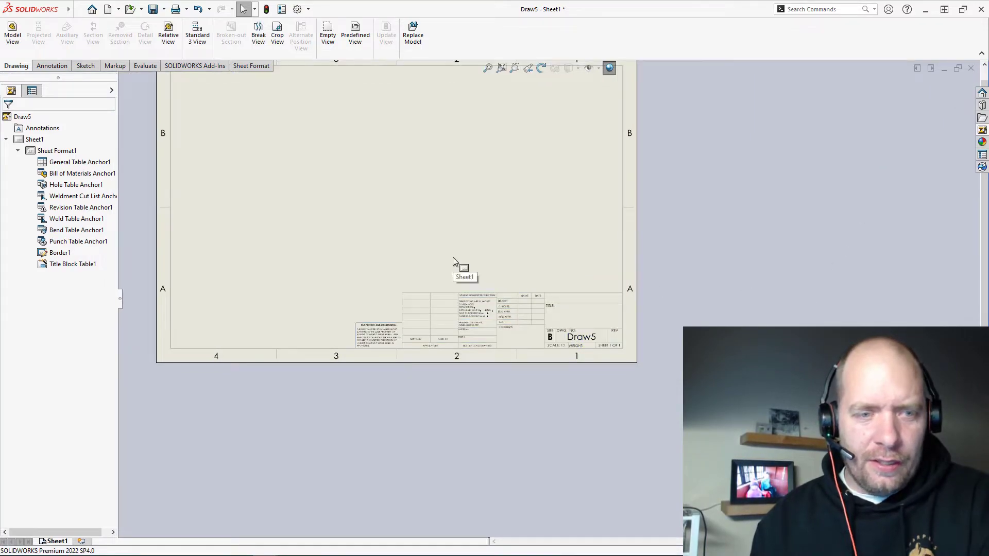
key(f)
scroll(532, 382, down, 5)
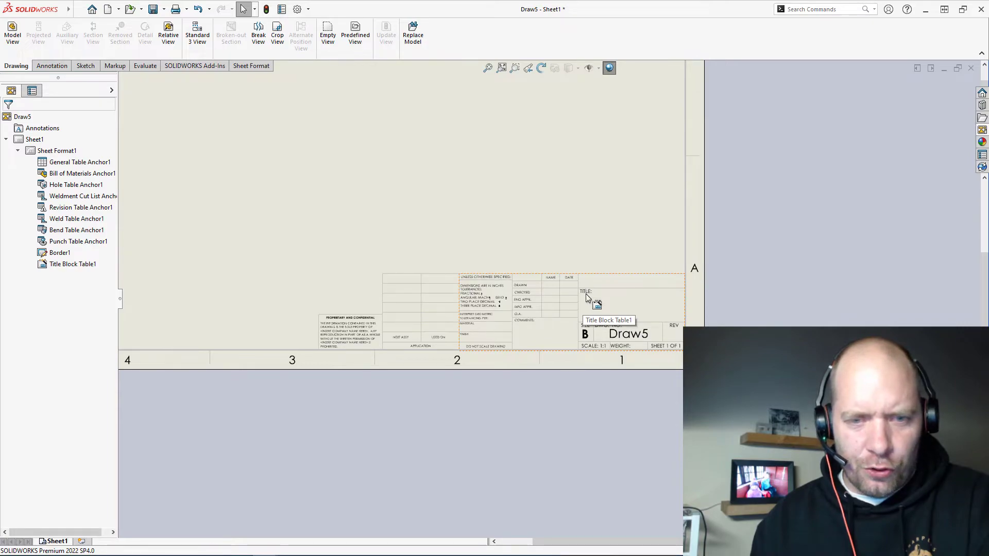
double_click(613, 298)
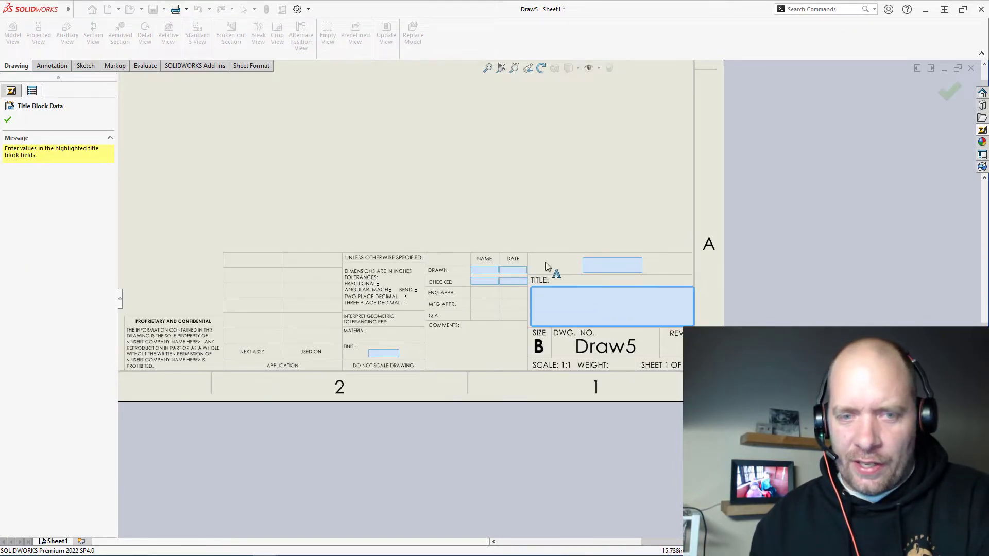
scroll(546, 298, up, 2)
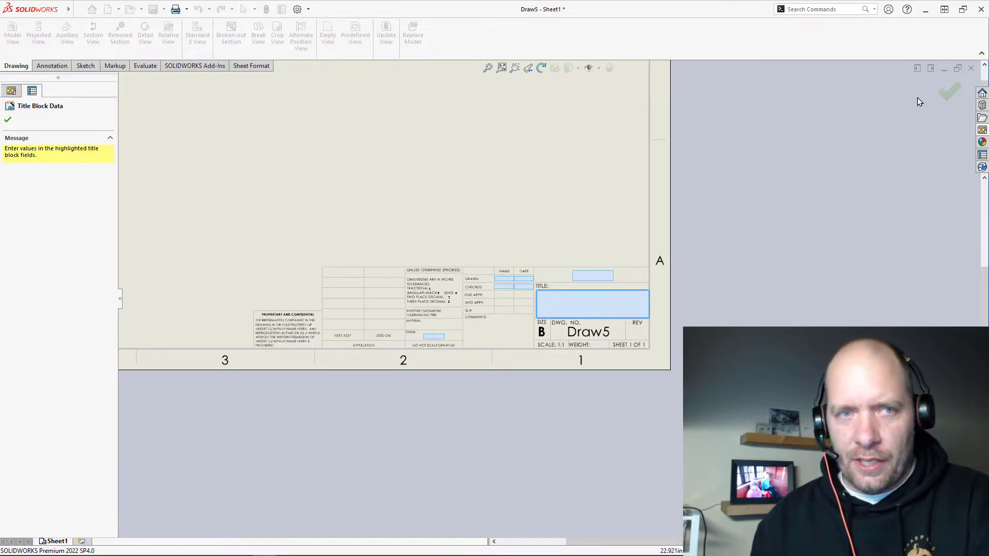
click(8, 120)
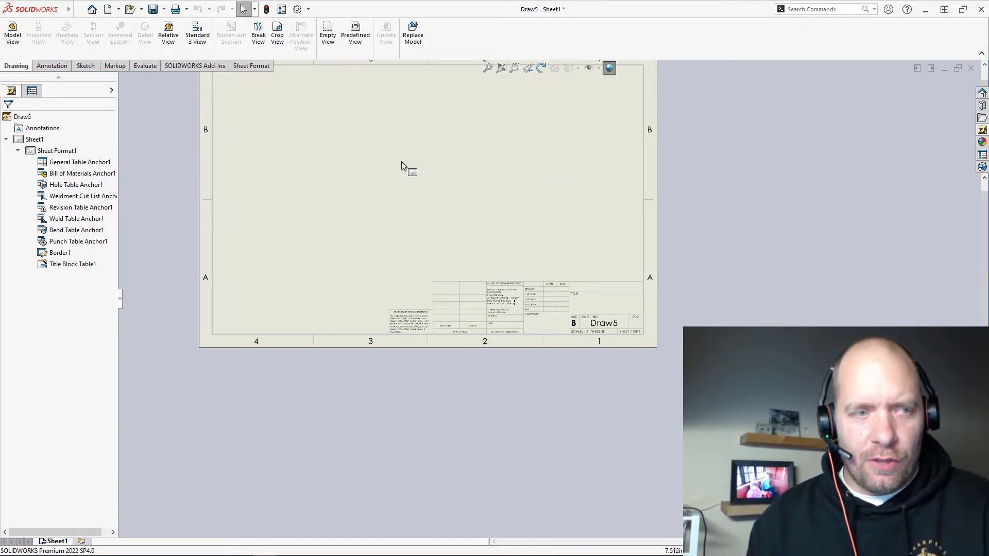
Start a new drawing, Draw6, from the Drawing template
scroll(401, 163, up, 4)
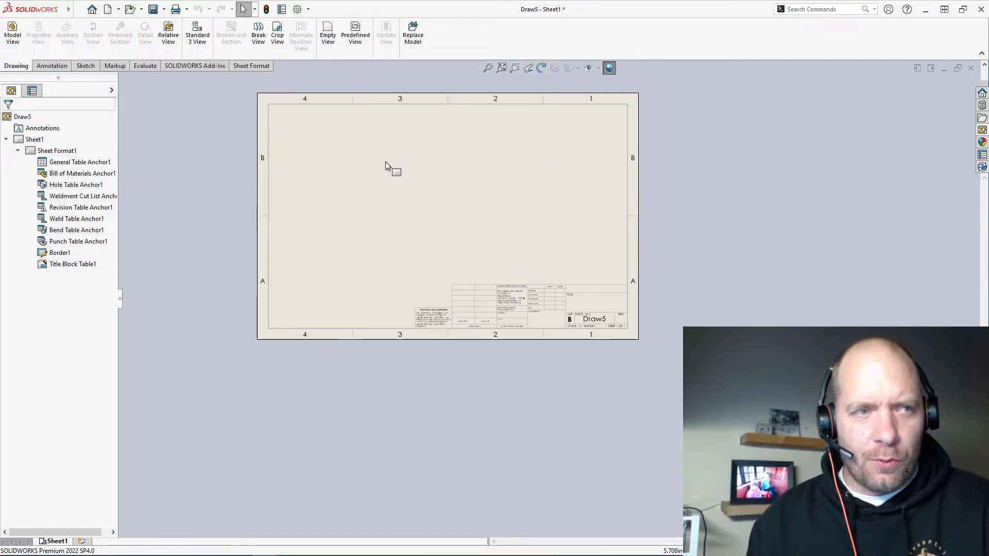
click(112, 10)
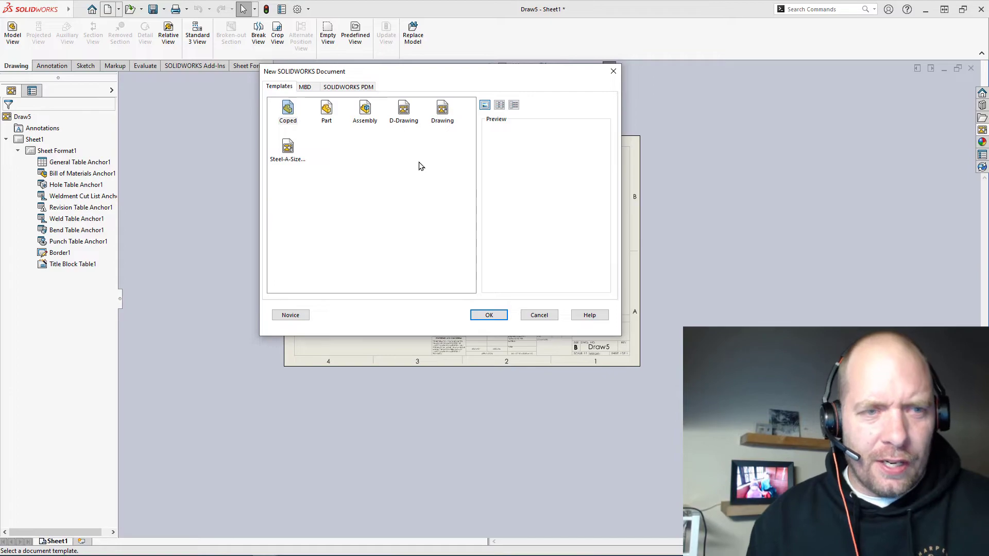
click(442, 110)
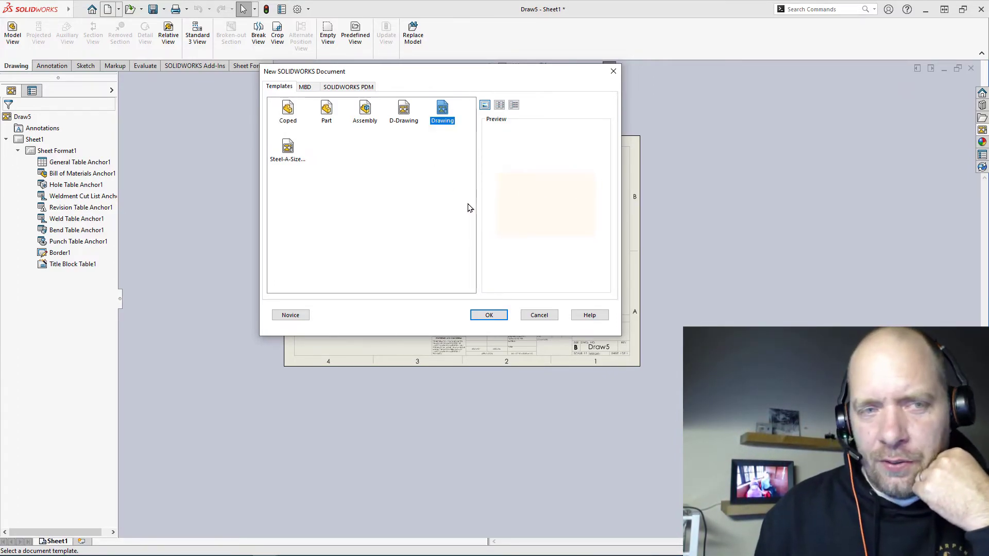
double_click(440, 118)
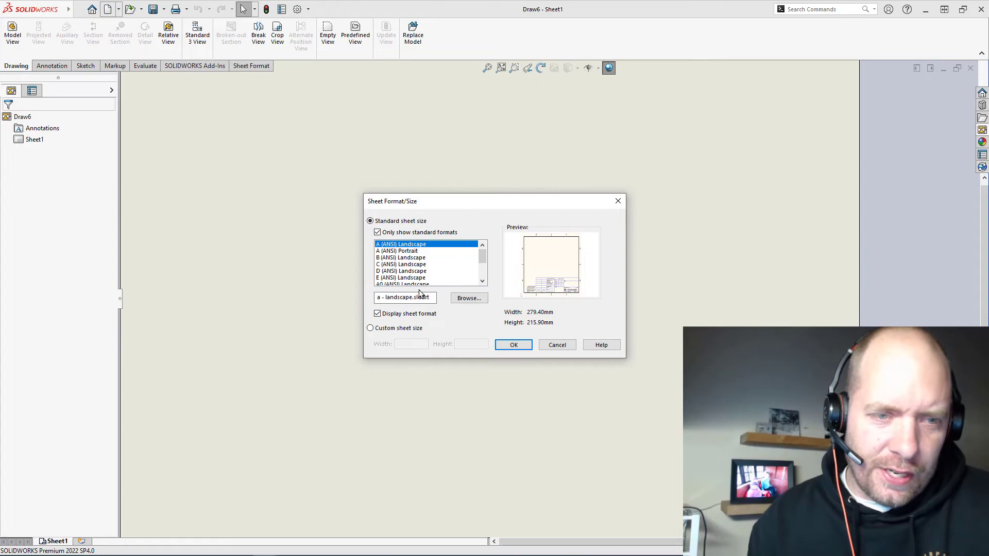
Choose the B (ANSI) Landscape sheet size and apply it
click(401, 257)
click(400, 271)
click(401, 258)
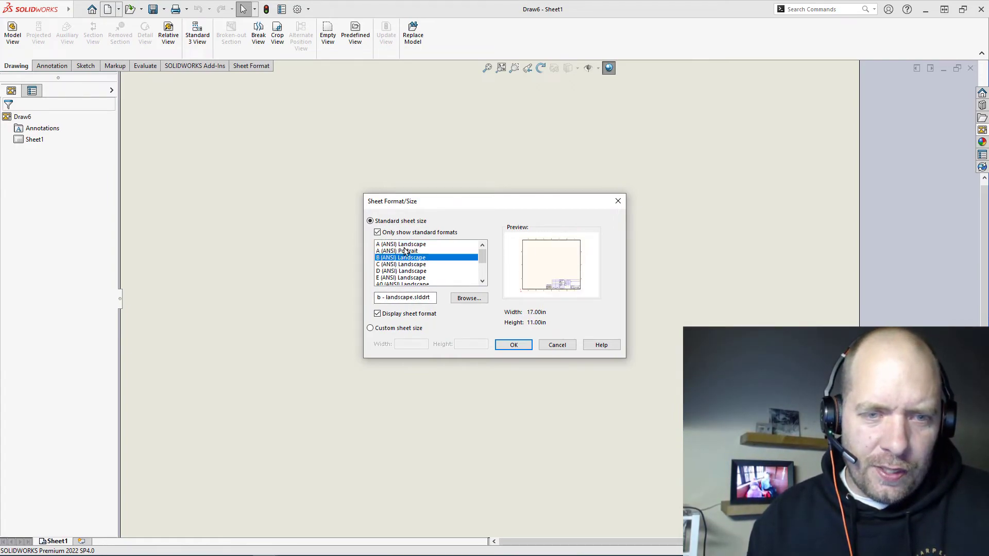
click(400, 244)
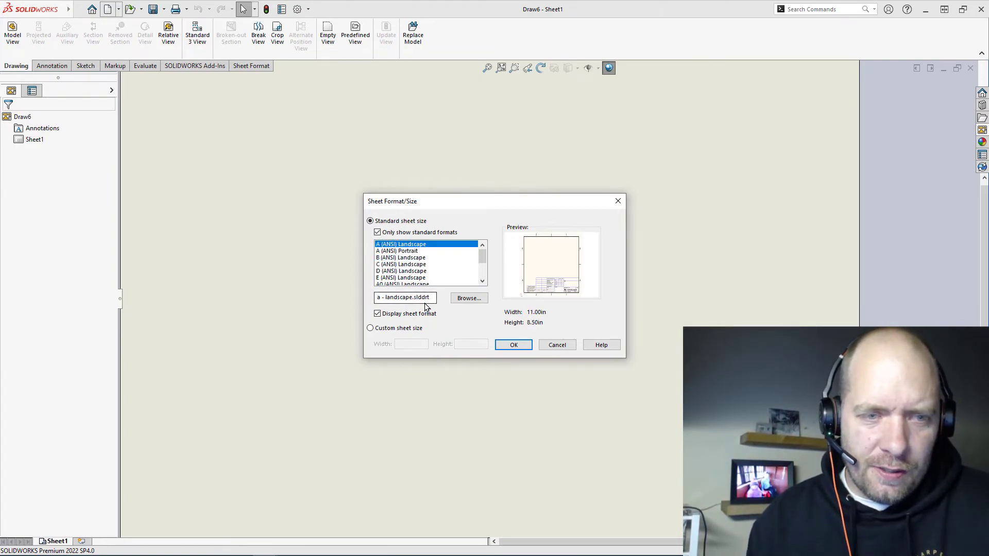
click(407, 258)
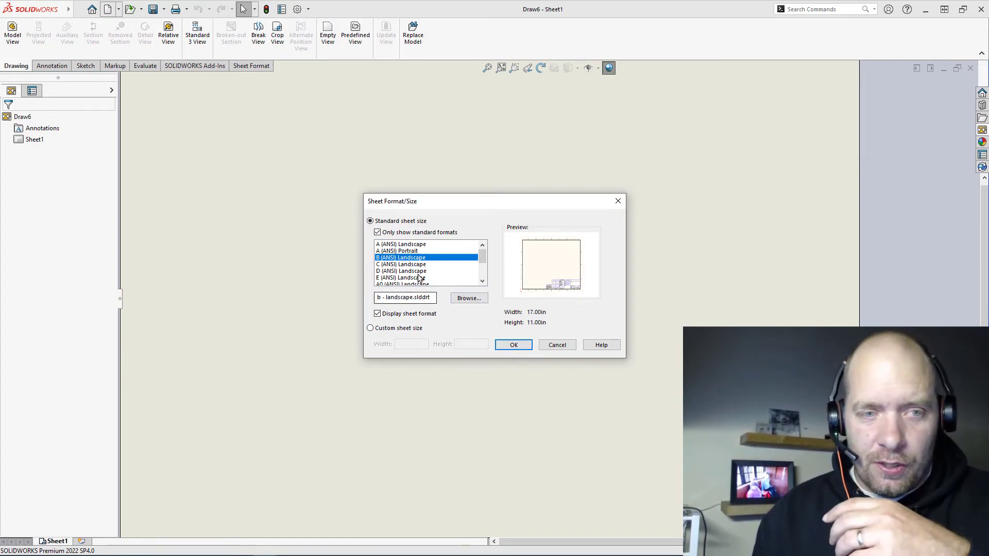
click(512, 346)
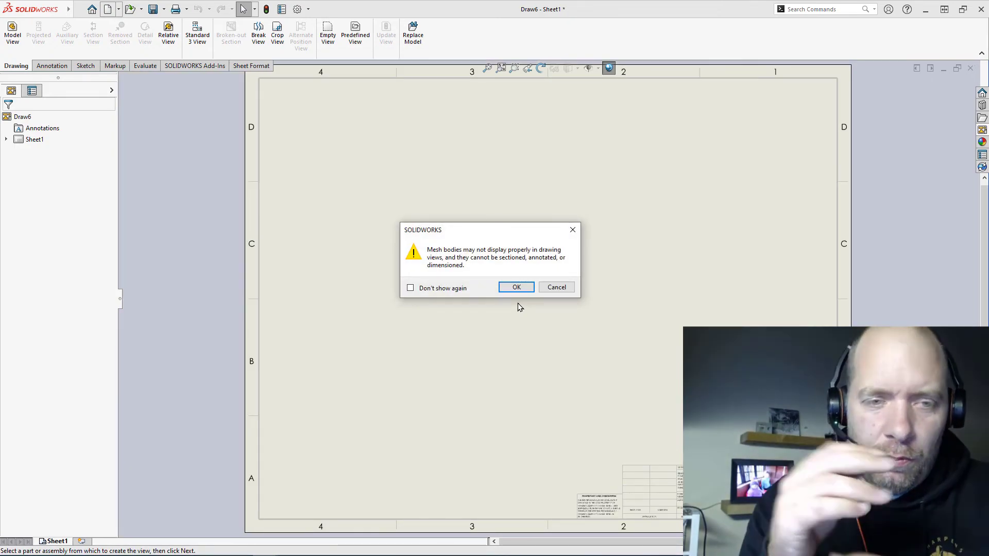
Dismiss the mesh bodies warning and cancel inserting a model view
click(516, 287)
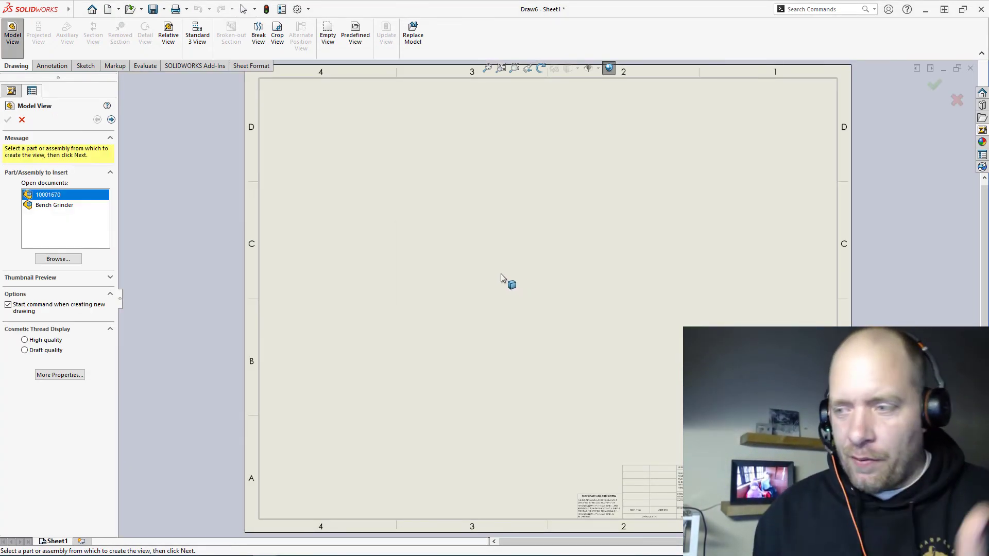
click(22, 120)
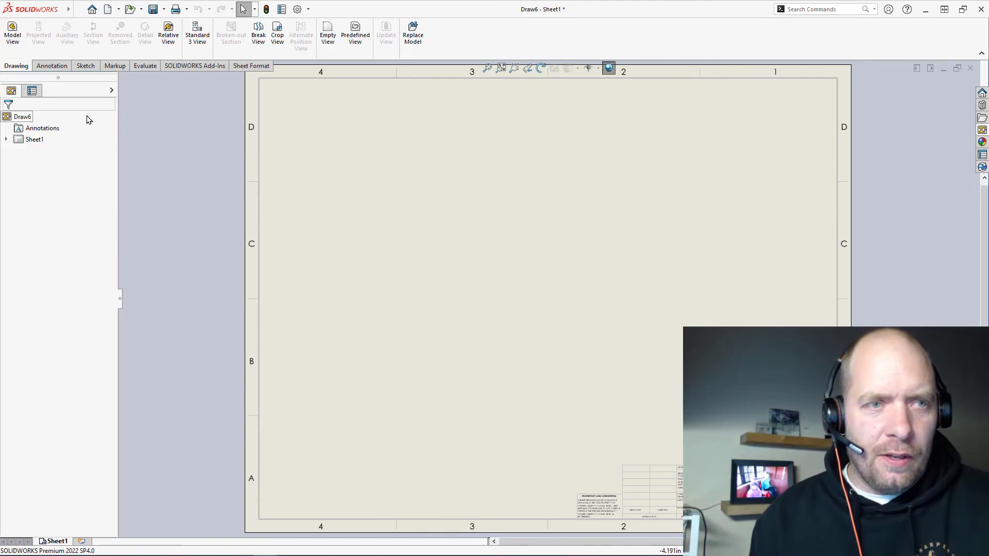
click(297, 9)
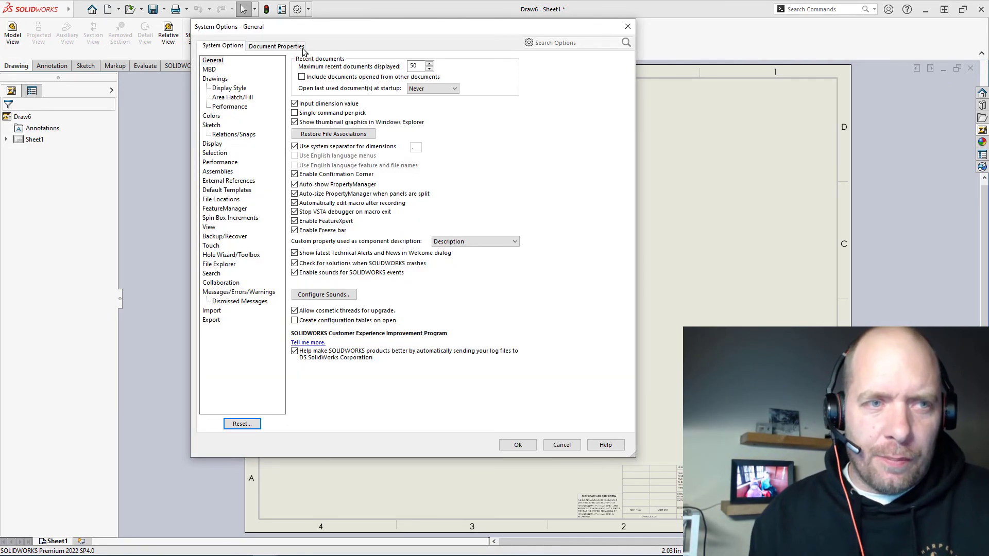
Show Draw6's Document Properties on the Drafting Standard page, with ANSI as the standard
click(294, 48)
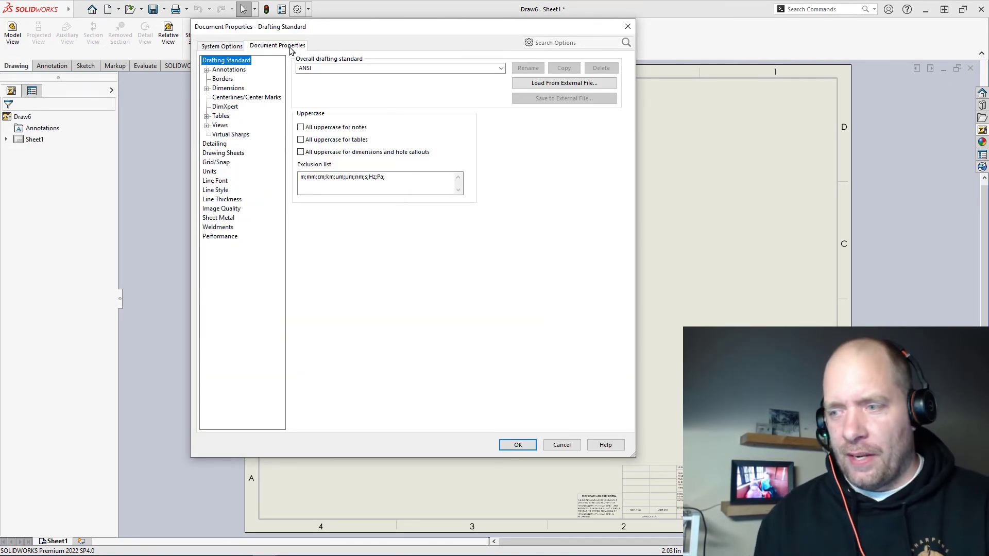